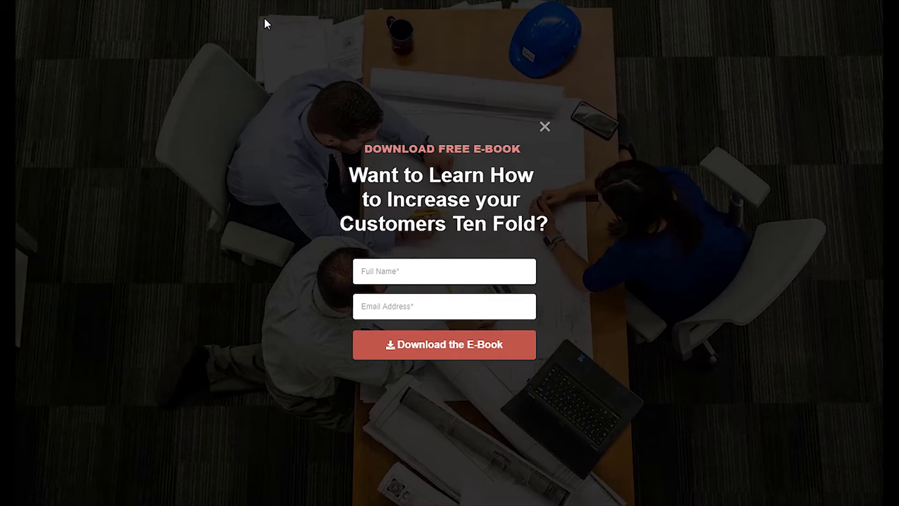
Step: Fill in the name and e-mail from saved suggestions and submit the e-book form
click(404, 281)
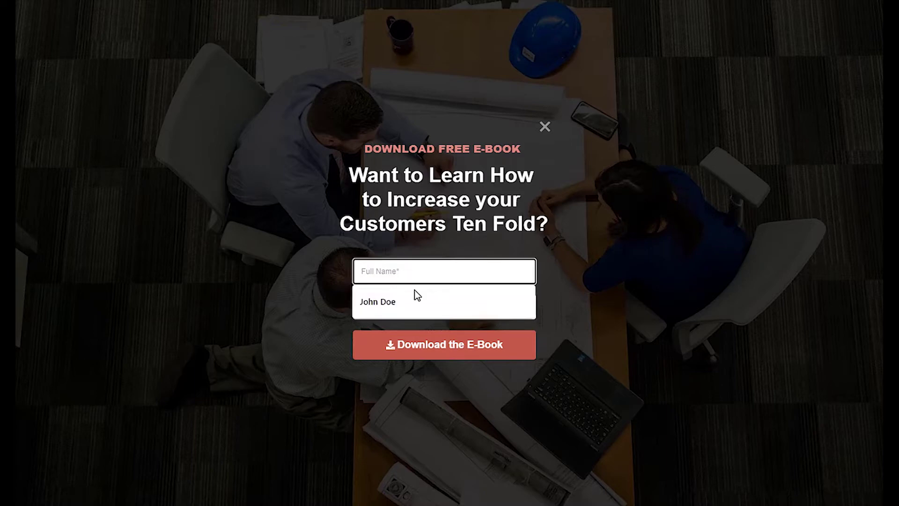
click(415, 296)
click(419, 305)
click(419, 338)
click(496, 357)
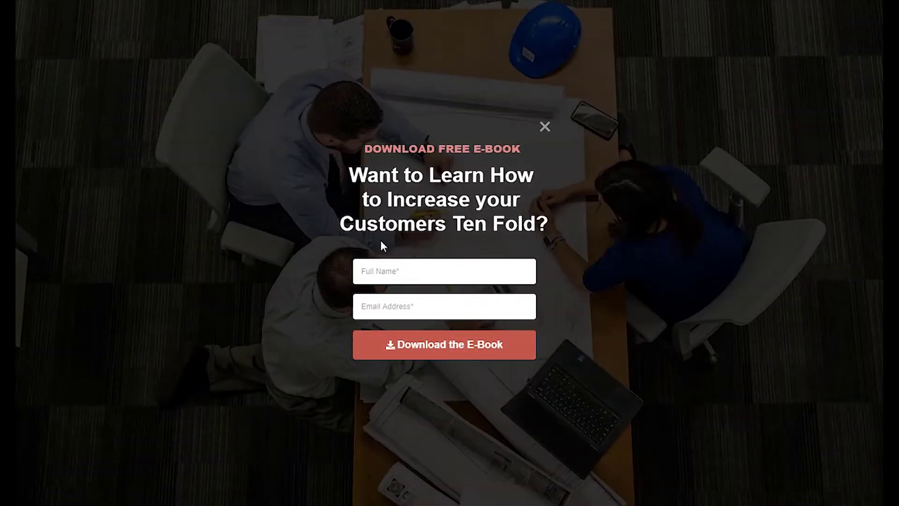
Step: Submit the form again, then open the E-book Download e-mail in the Gmail inbox
click(393, 271)
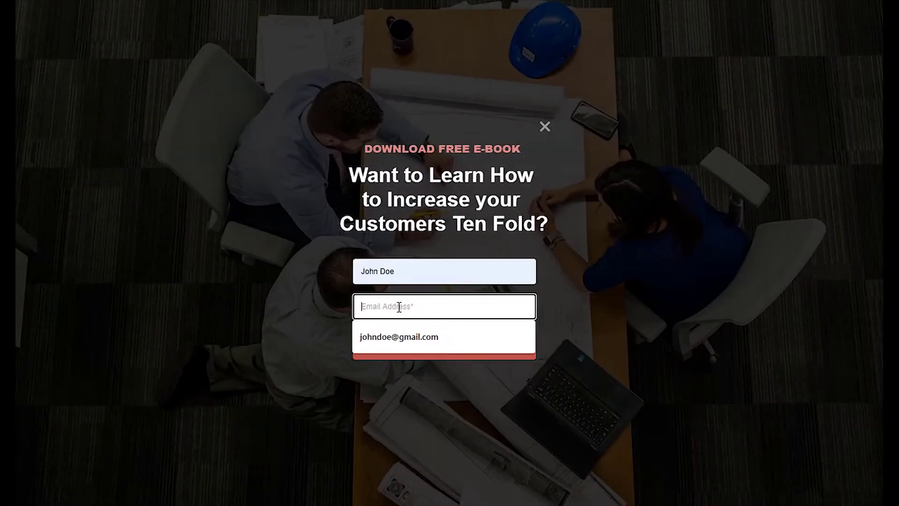
click(401, 336)
click(448, 355)
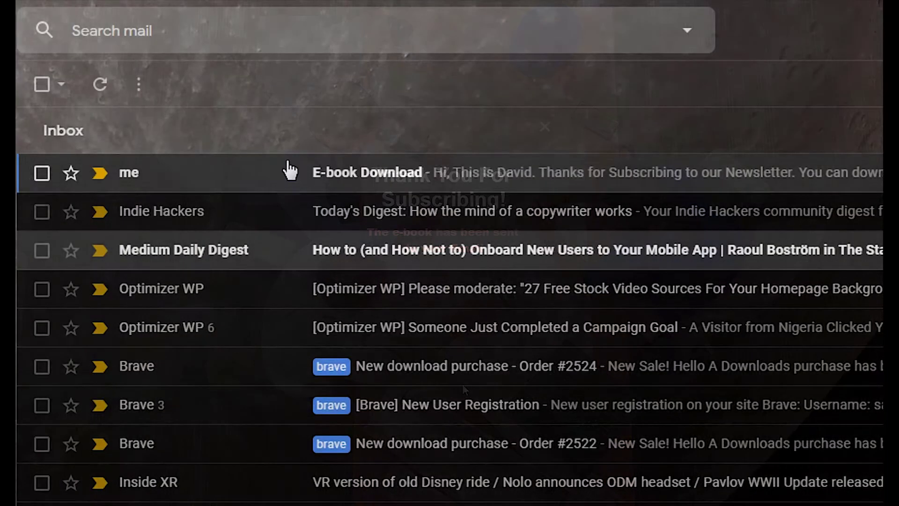
click(206, 181)
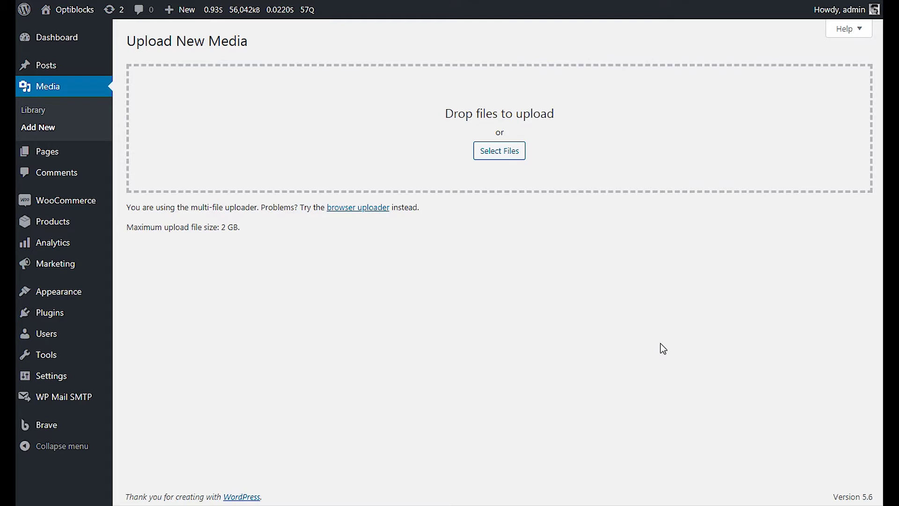
Step: Upload The Complete Email Automation Guide 2019.pdf to the media library and copy its file URL
drag(539, 463, 509, 141)
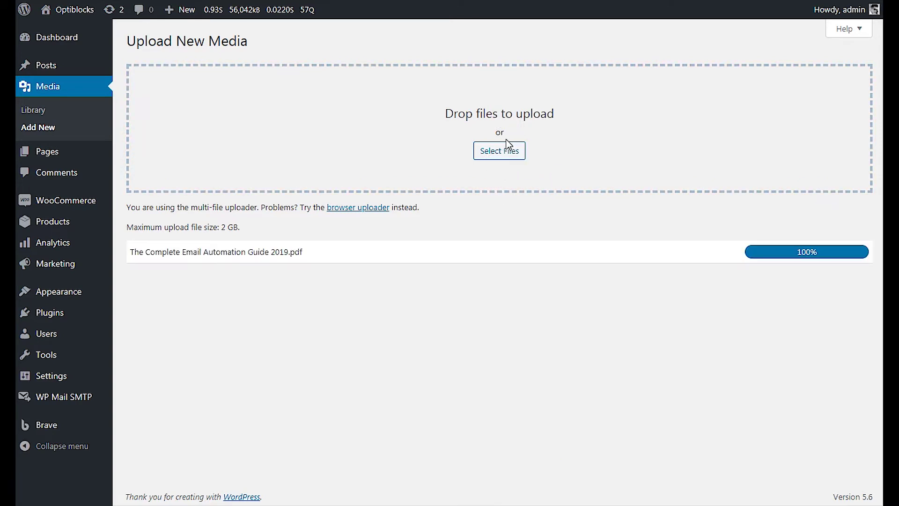
click(860, 253)
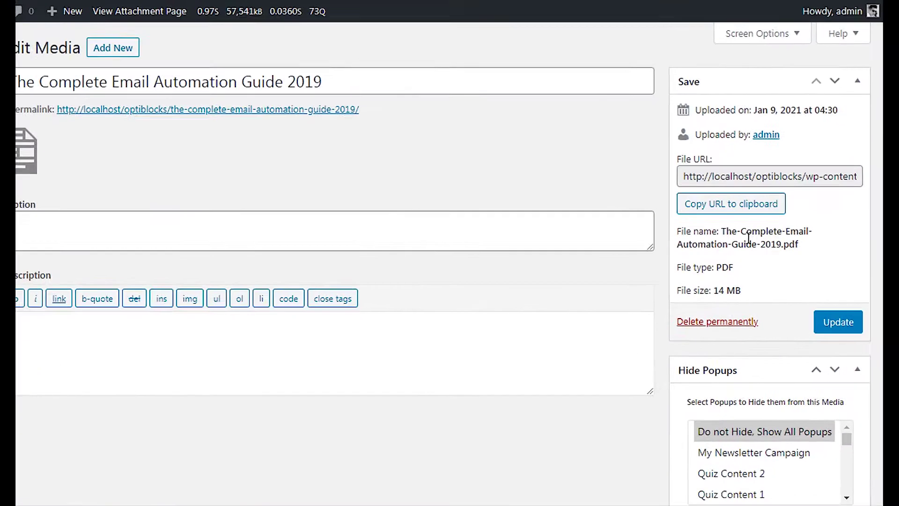
click(773, 175)
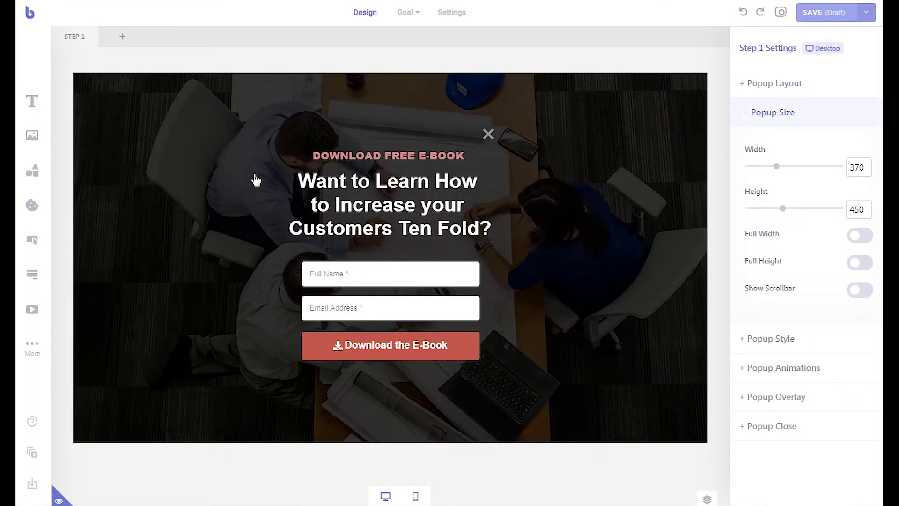
Step: Enable Also Start Downloading a File on submission success, with the pasted e-book PDF URL as File URL
click(333, 338)
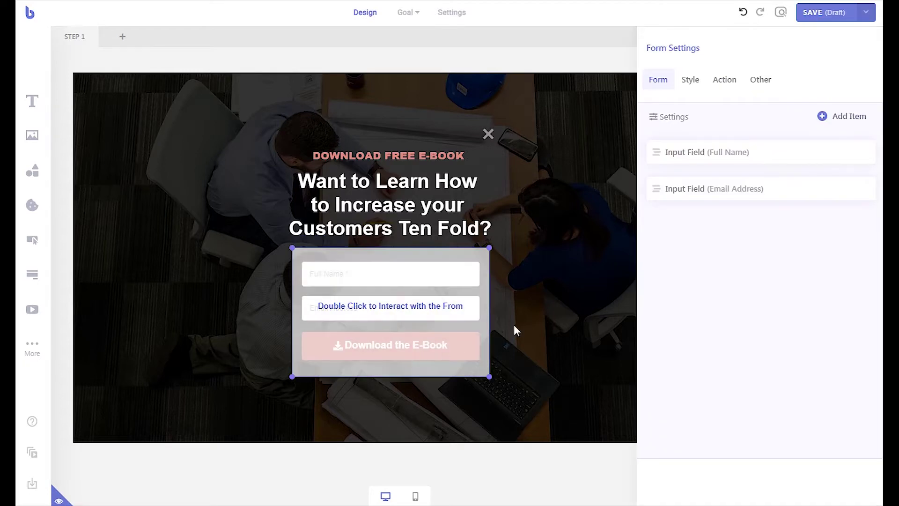
click(727, 86)
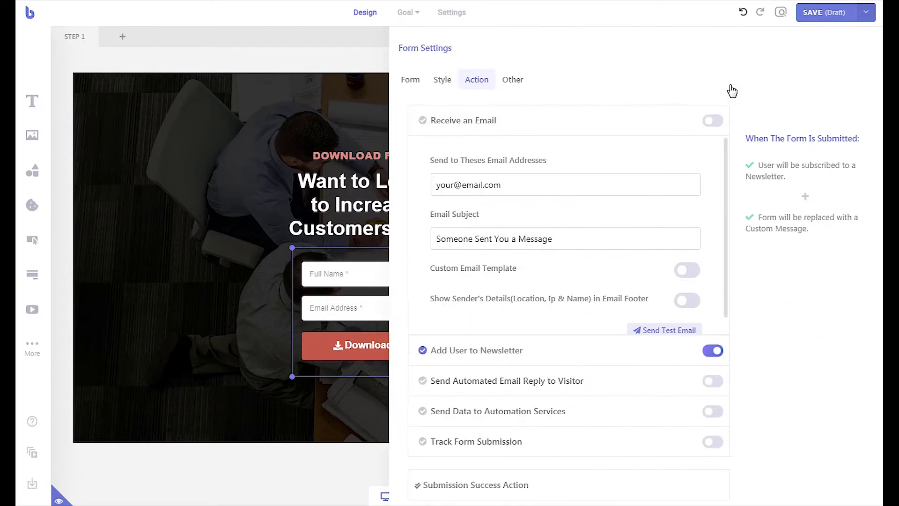
click(526, 484)
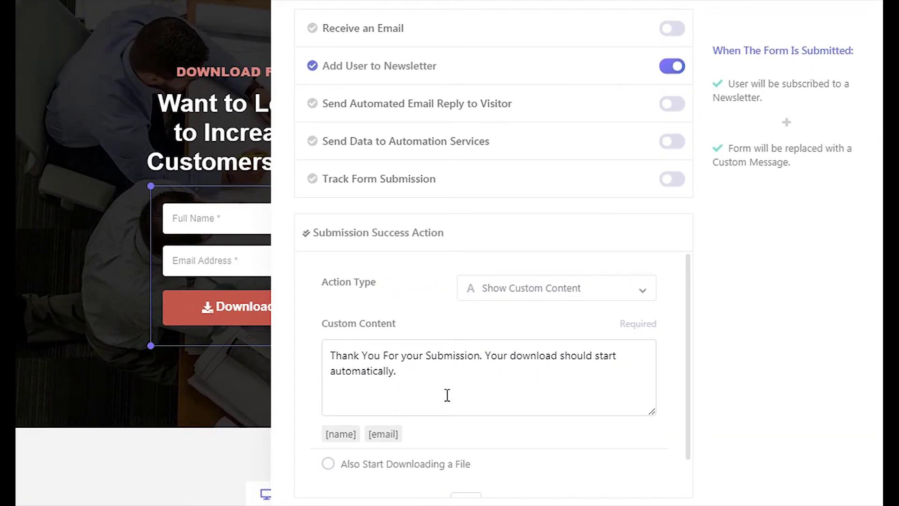
scroll(447, 395, down, 1)
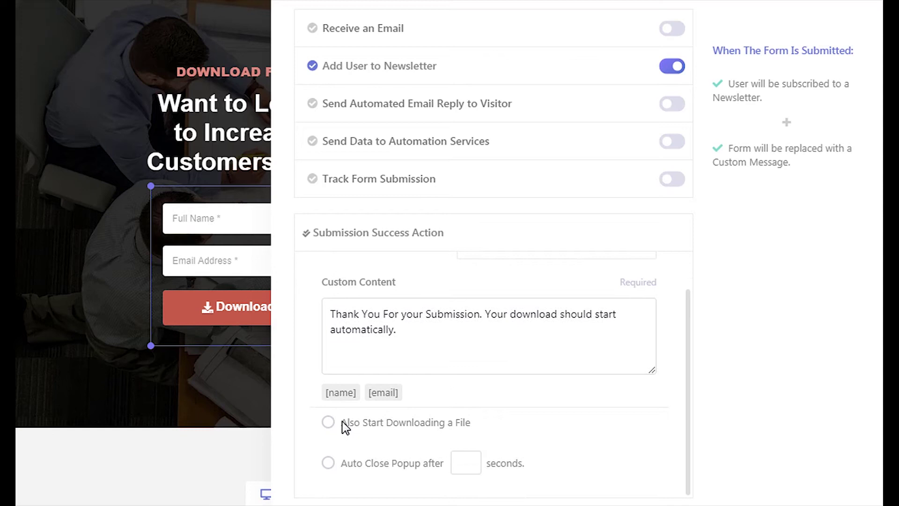
click(330, 424)
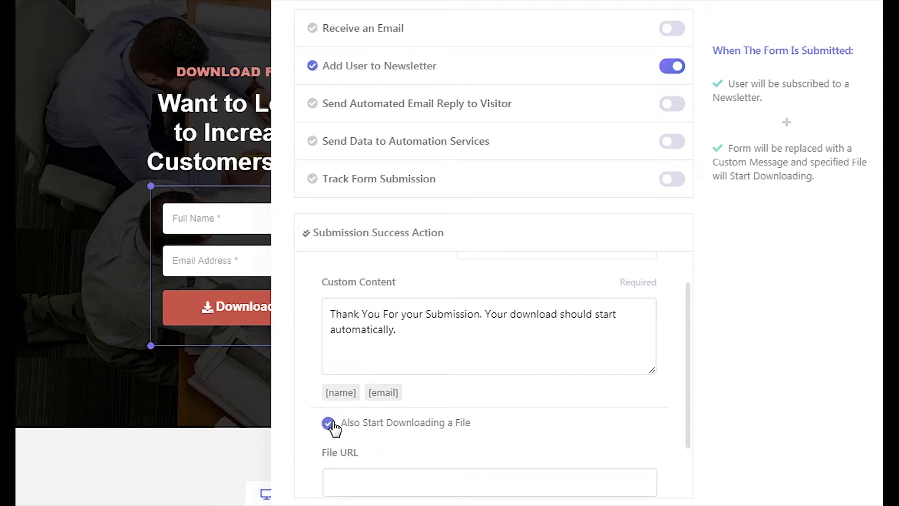
scroll(334, 426, down, 2)
click(336, 416)
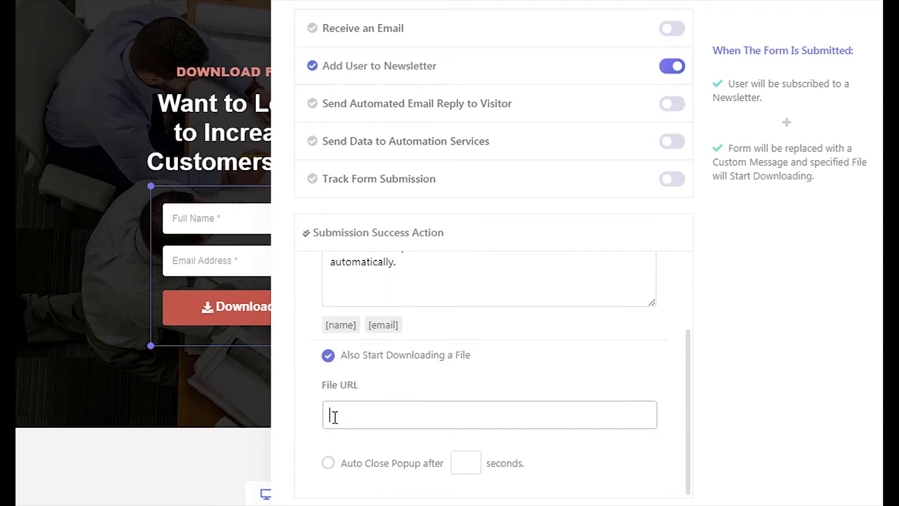
key(ctrl+v)
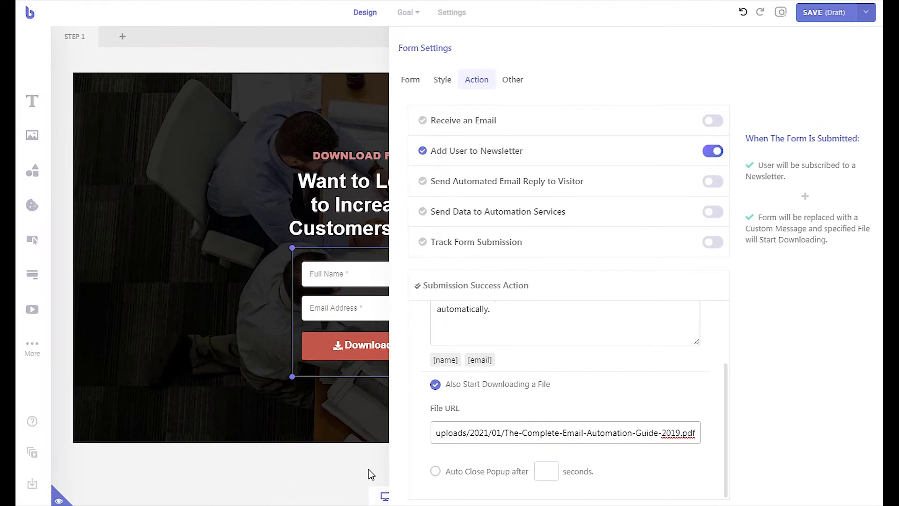
click(371, 474)
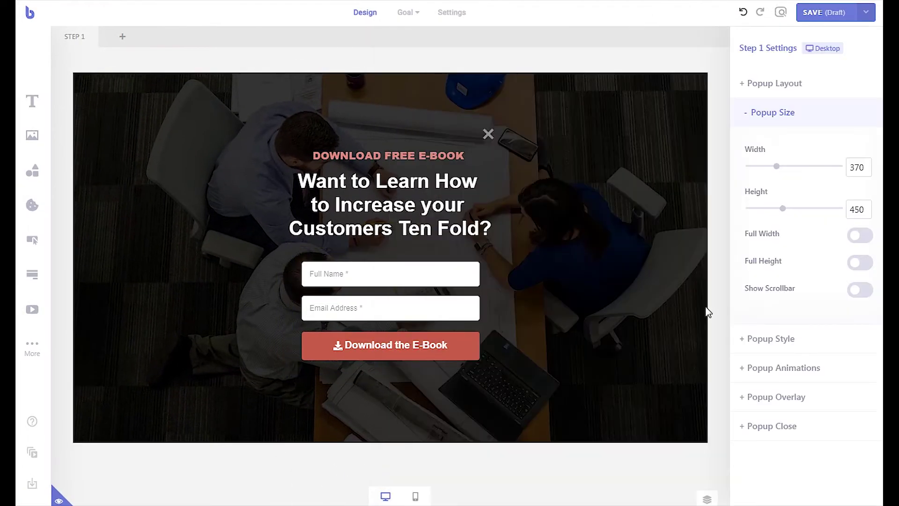
Step: Publish the popup and test-submit the live form with autofilled name and e-mail
click(865, 12)
click(836, 34)
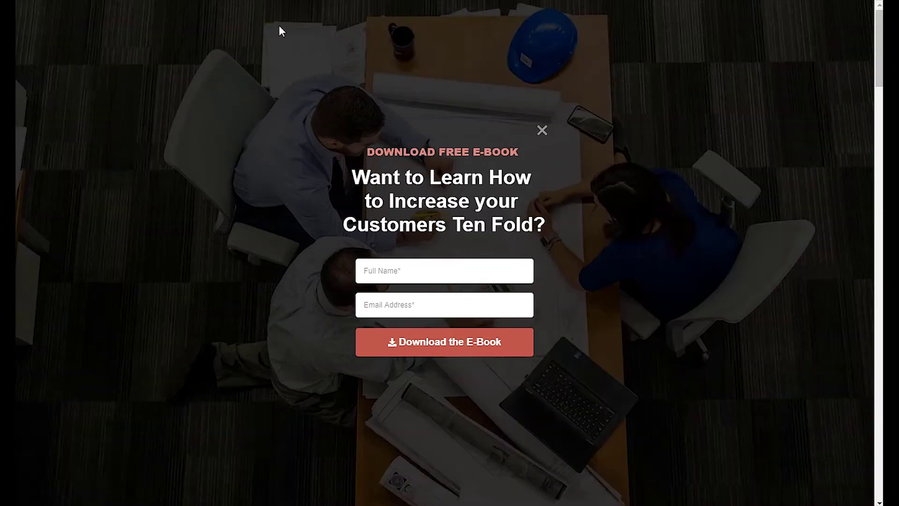
click(406, 277)
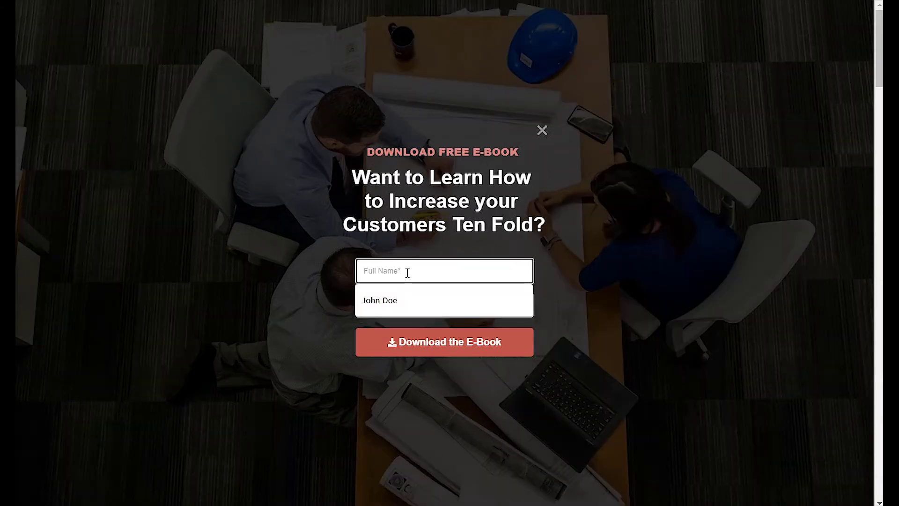
click(419, 299)
click(420, 303)
click(417, 333)
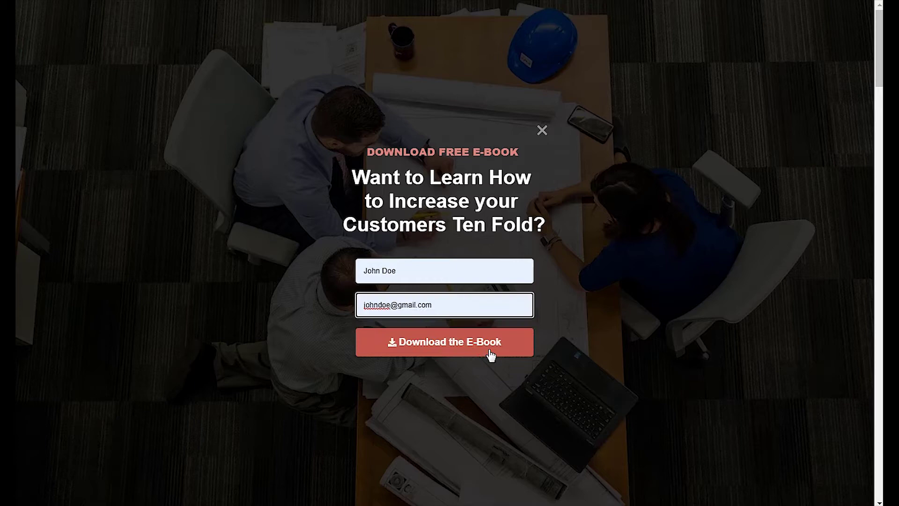
click(494, 351)
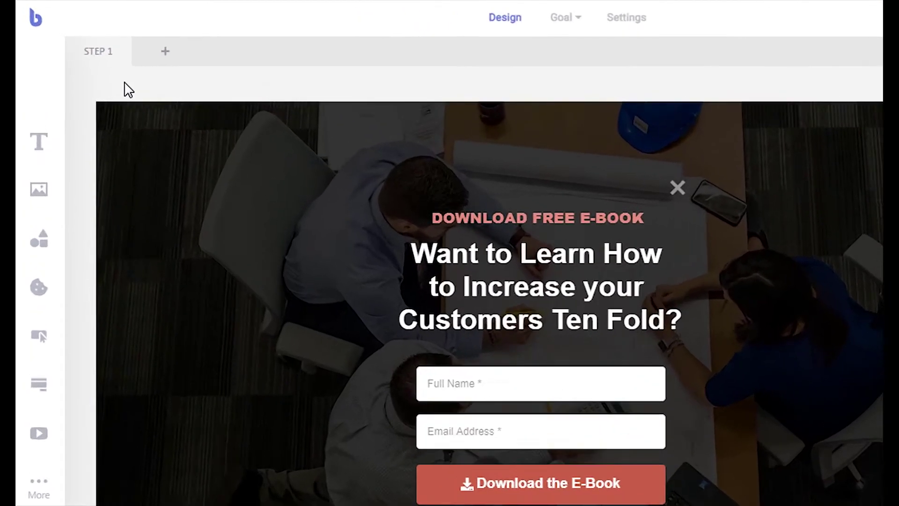
Step: Duplicate Step 1 as a new step and delete the form from it
click(105, 61)
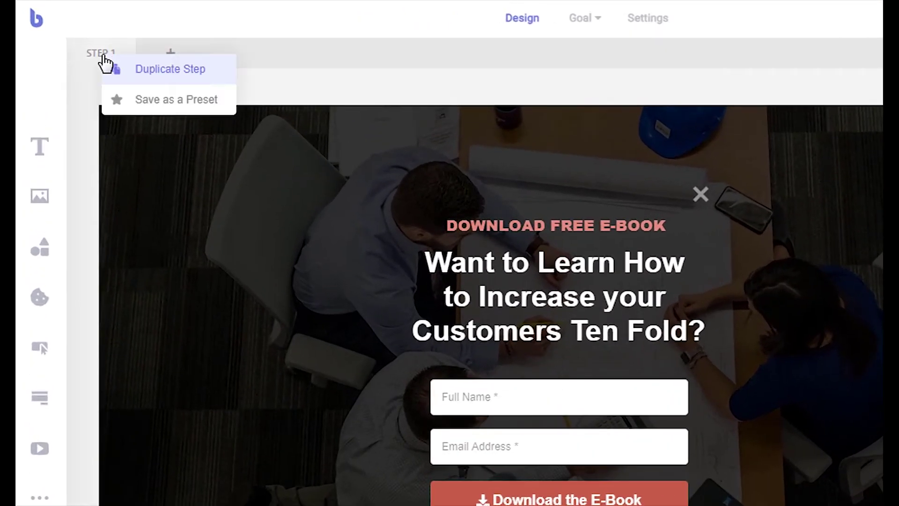
click(131, 71)
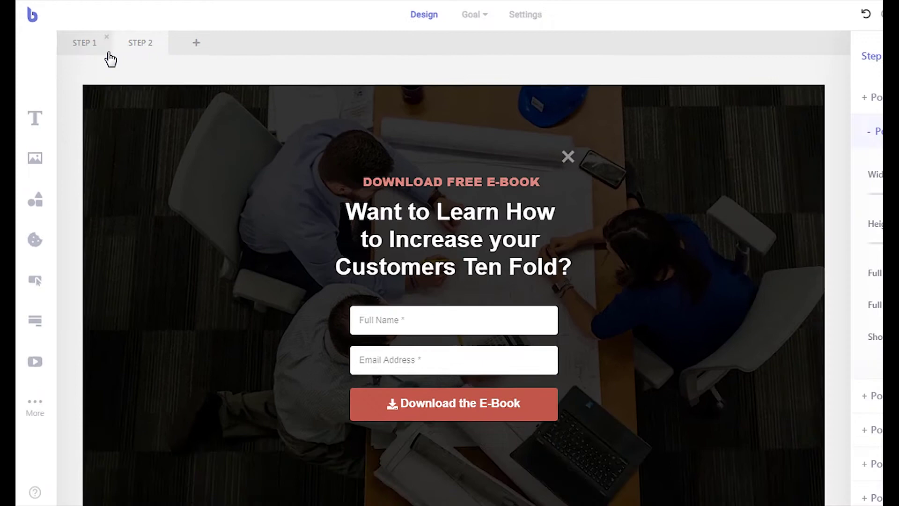
right_click(402, 347)
click(442, 459)
Step: Change the Step 2 headline to 'Thank You For Subscribing!'
double_click(452, 211)
key(ctrl+a)
key(BackSpace)
text(Thank You FOr)
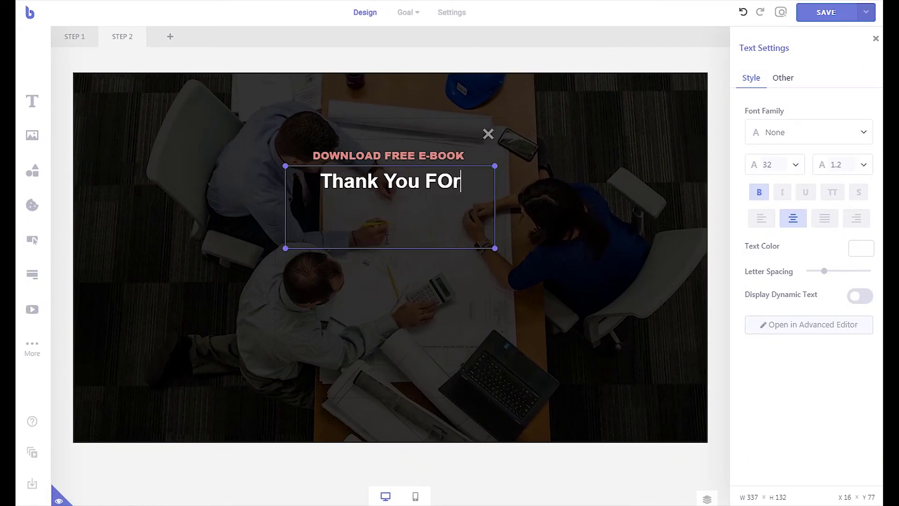
key(BackSpace)
key(BackSpace)
text(or Subscribing!)
click(383, 257)
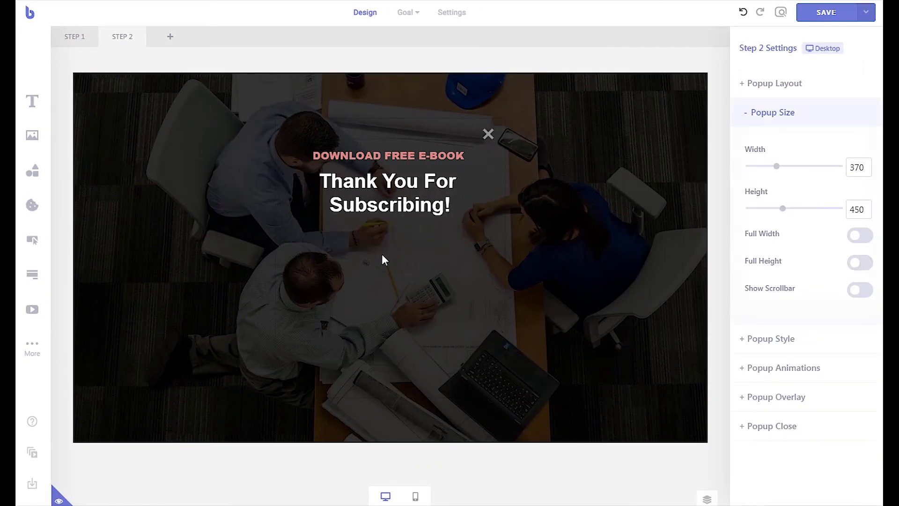
Step: Add a bold, larger 'Download Now' button with a download icon and red background
drag(32, 241, 370, 246)
double_click(386, 250)
text(Download Now)
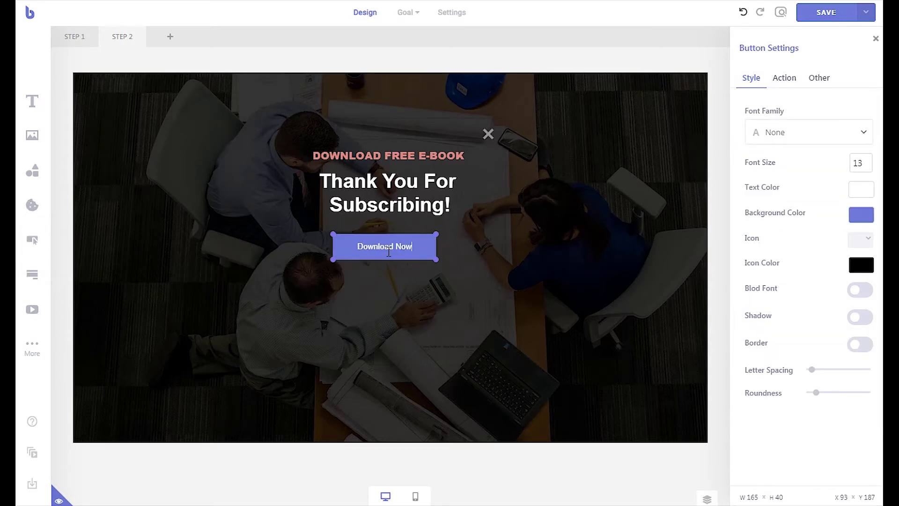
click(859, 289)
click(860, 239)
click(817, 345)
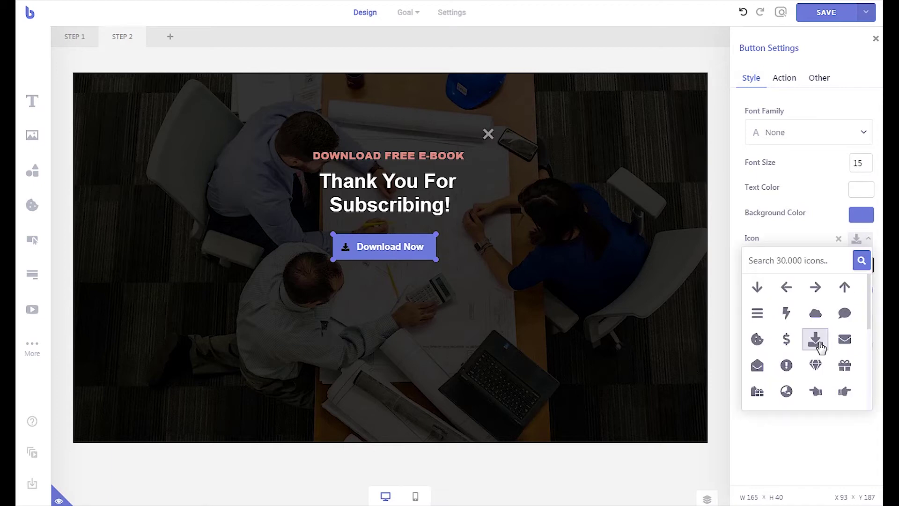
click(860, 264)
click(799, 303)
click(861, 214)
click(845, 236)
click(750, 251)
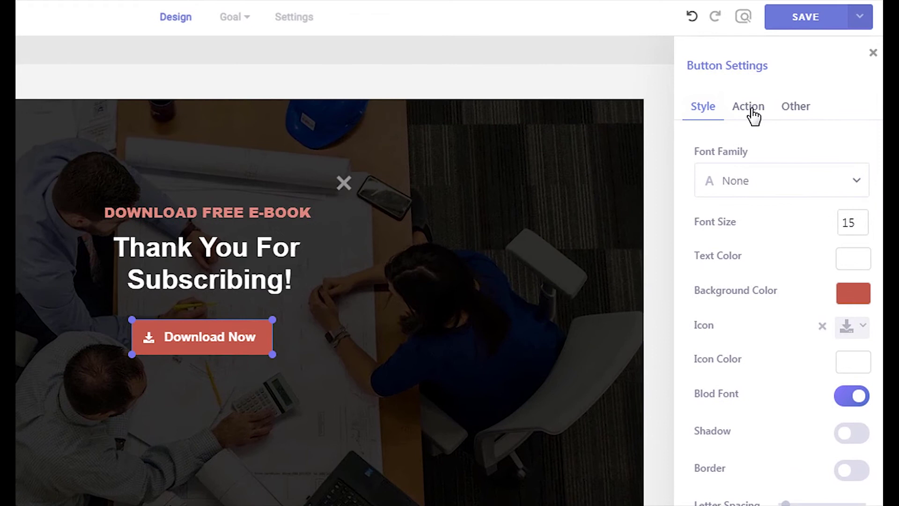
Step: Set the button's Custom URL to the e-book PDF, disable Open in New Window, enable Download on Click
click(750, 108)
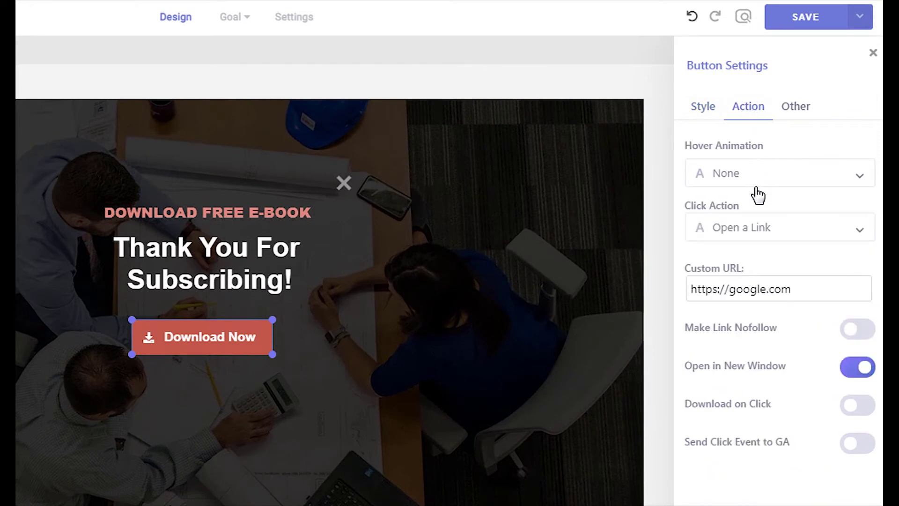
triple_click(756, 287)
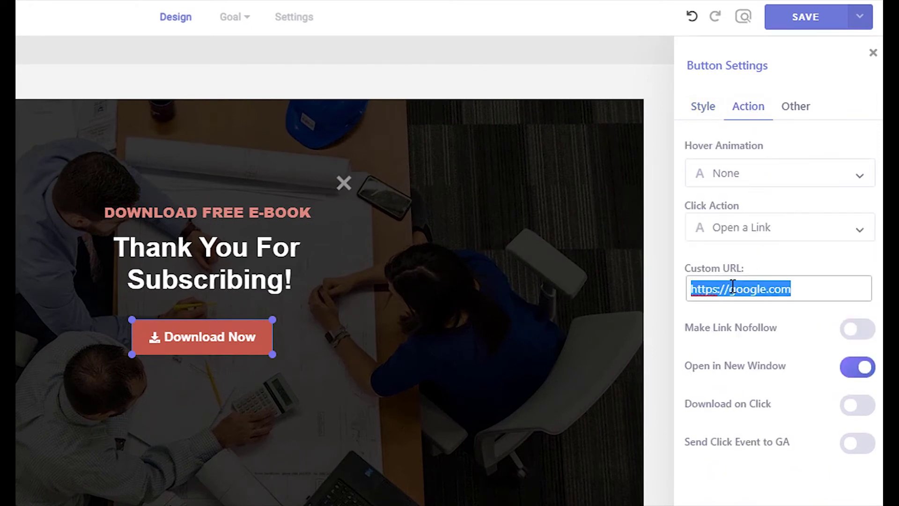
key(ctrl+v)
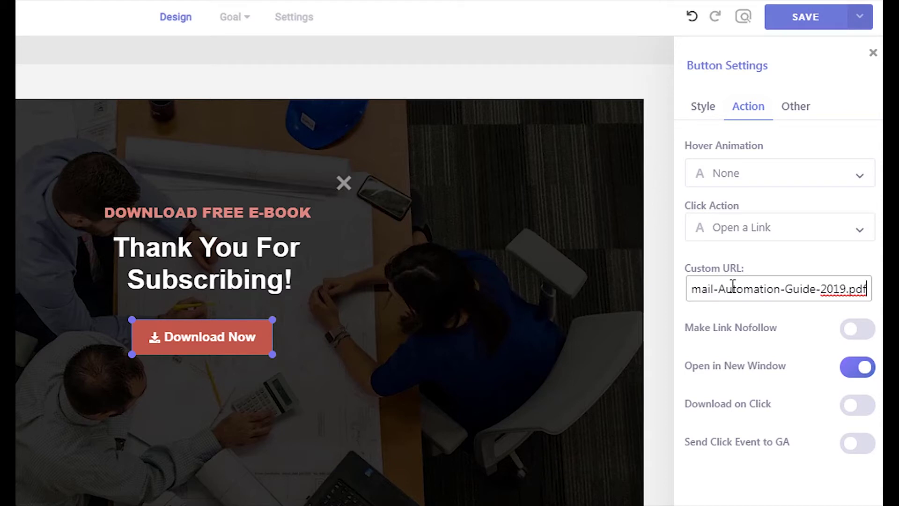
click(855, 375)
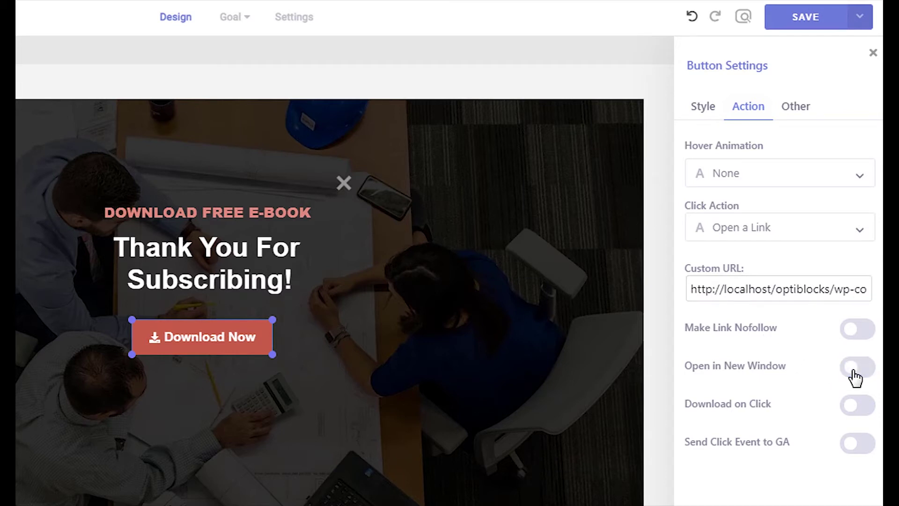
click(862, 406)
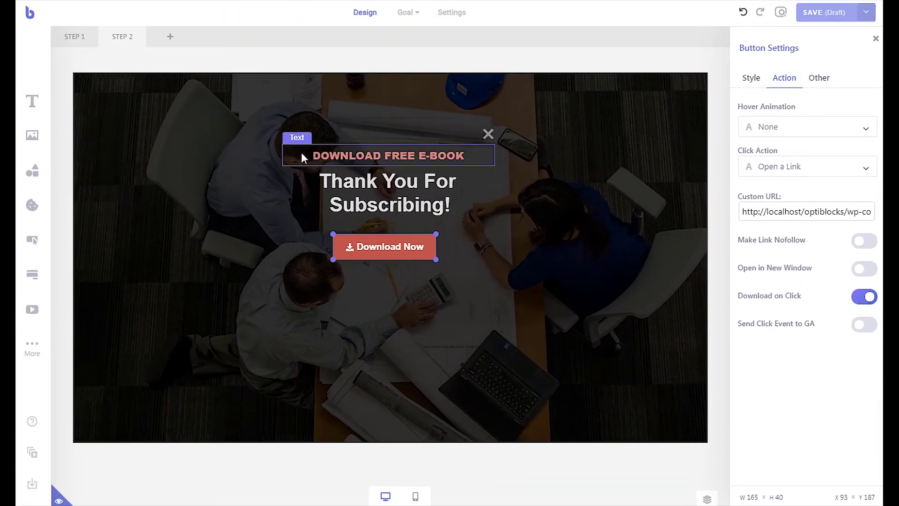
Step: Set the Step 1 form's submission success action to Go to Another Step, step 2
click(67, 43)
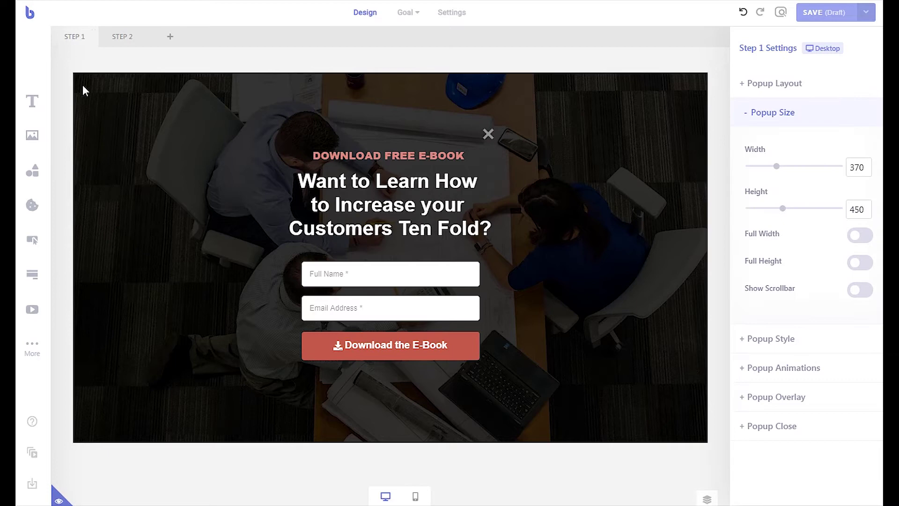
click(365, 343)
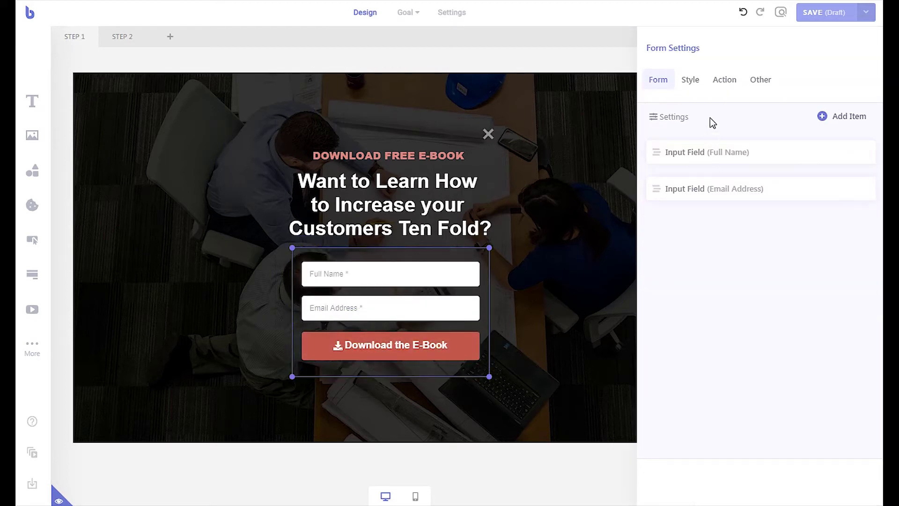
click(721, 87)
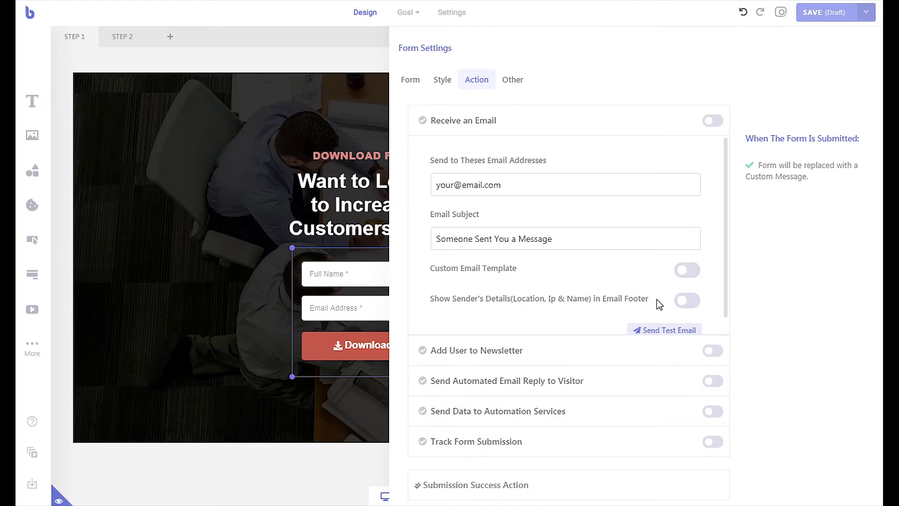
click(525, 491)
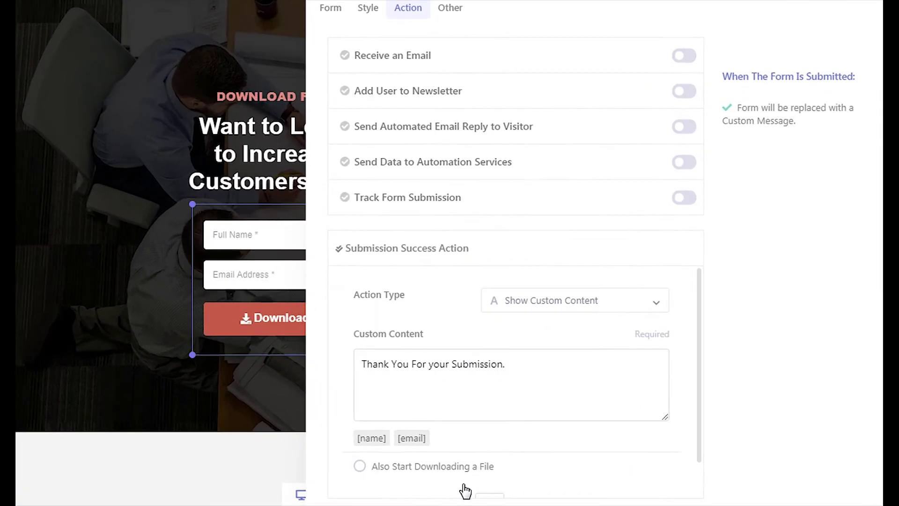
click(557, 310)
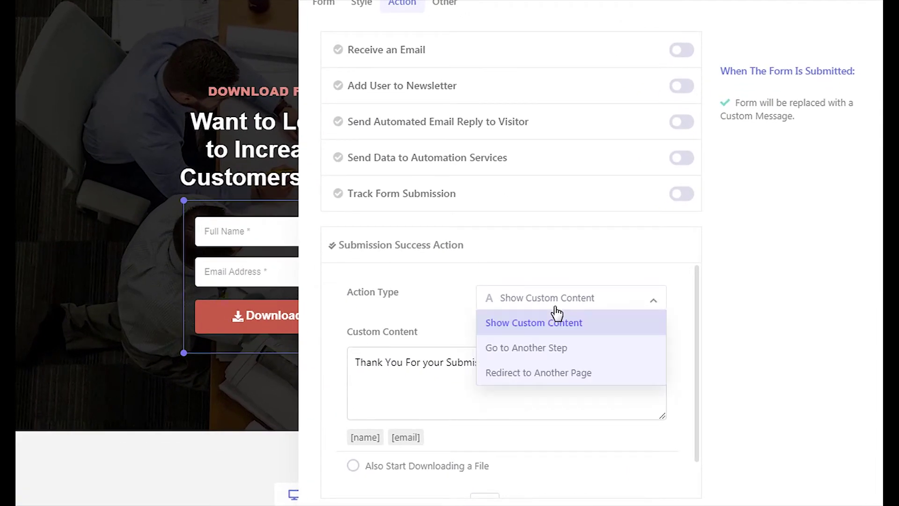
click(557, 347)
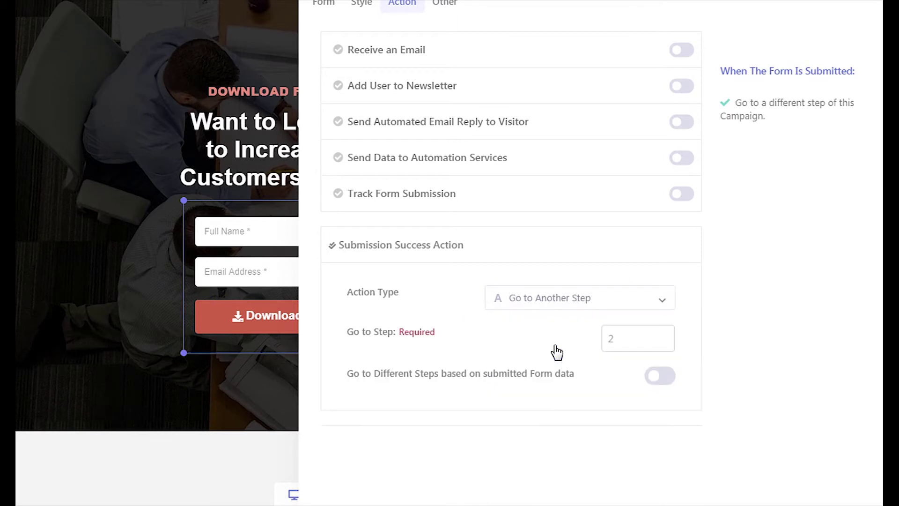
click(607, 339)
text(2)
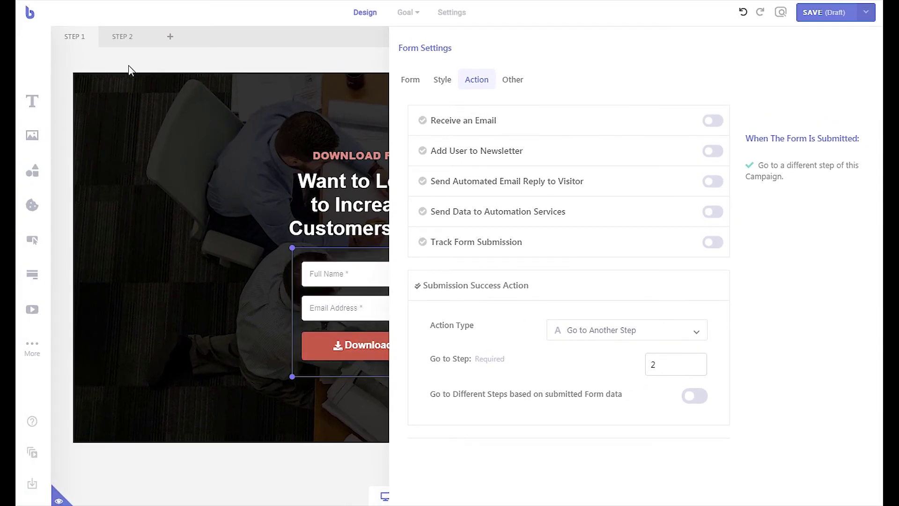
click(121, 49)
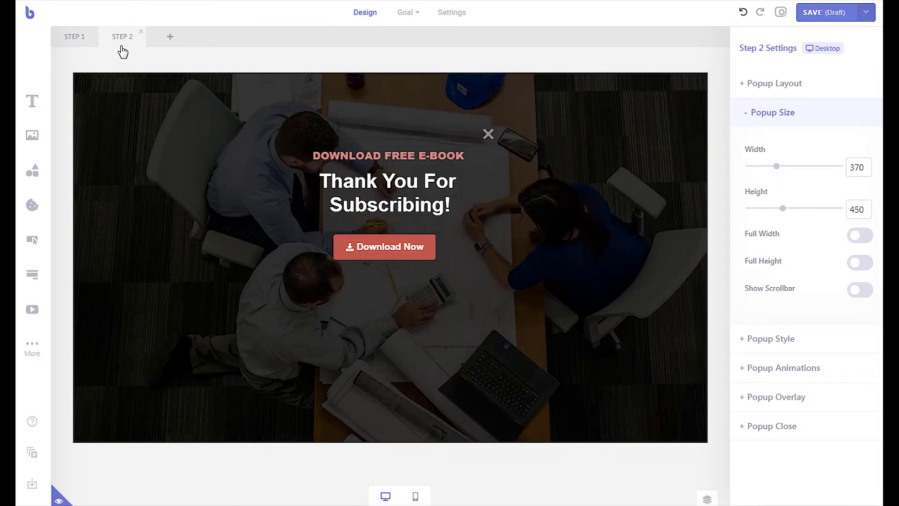
Step: Save, submit a sample name and e-mail on the live form, then click Download Now
click(827, 12)
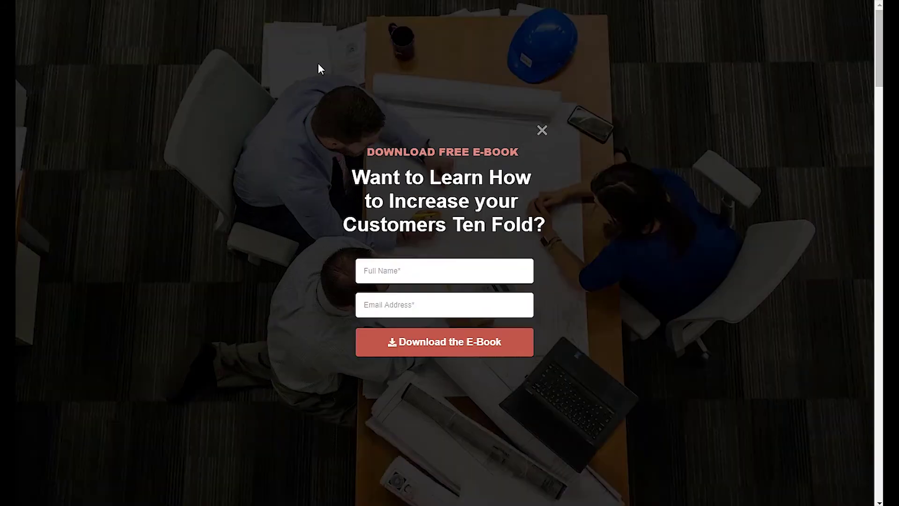
click(384, 271)
text(John Doe)
click(401, 304)
click(415, 336)
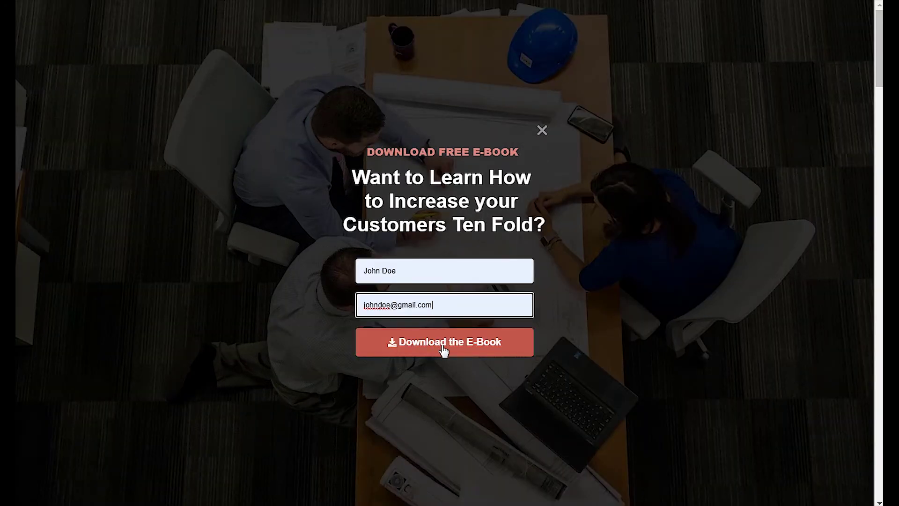
click(443, 349)
click(444, 252)
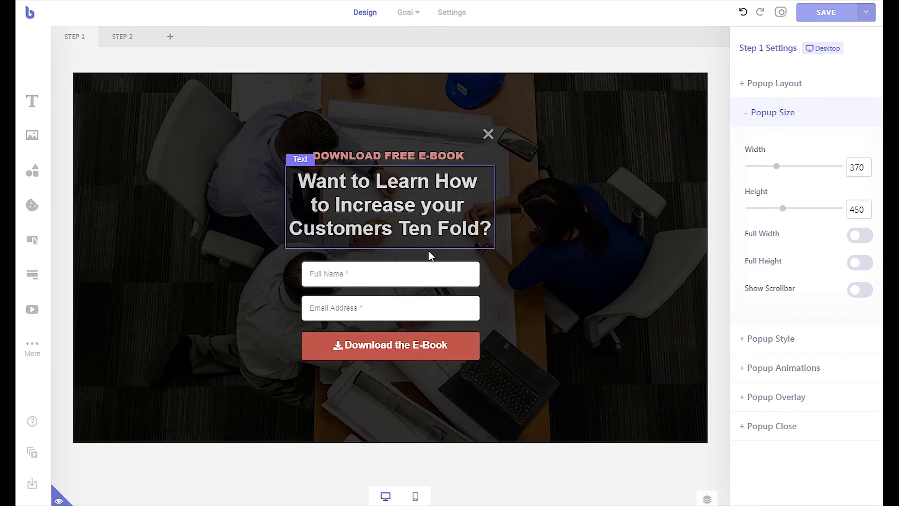
Step: Expand the form's automated email reply and set the subject to 'E-book Download'
click(420, 279)
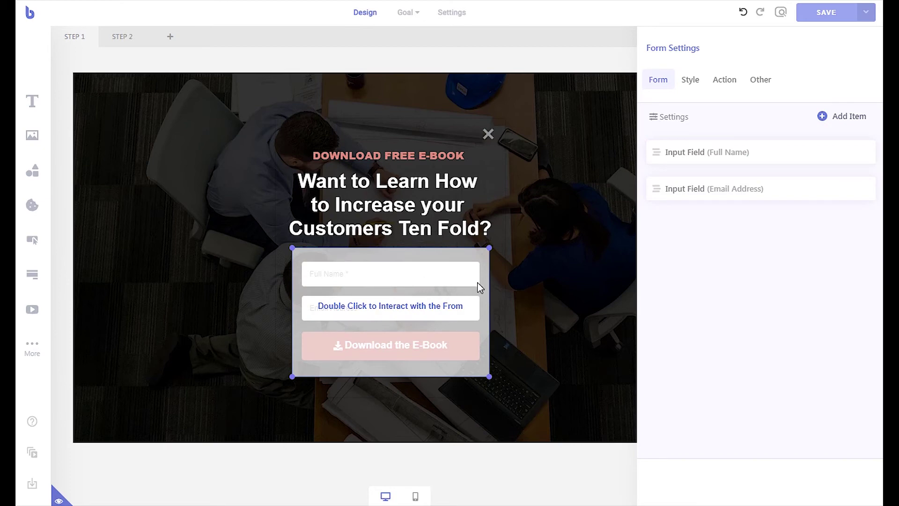
click(721, 82)
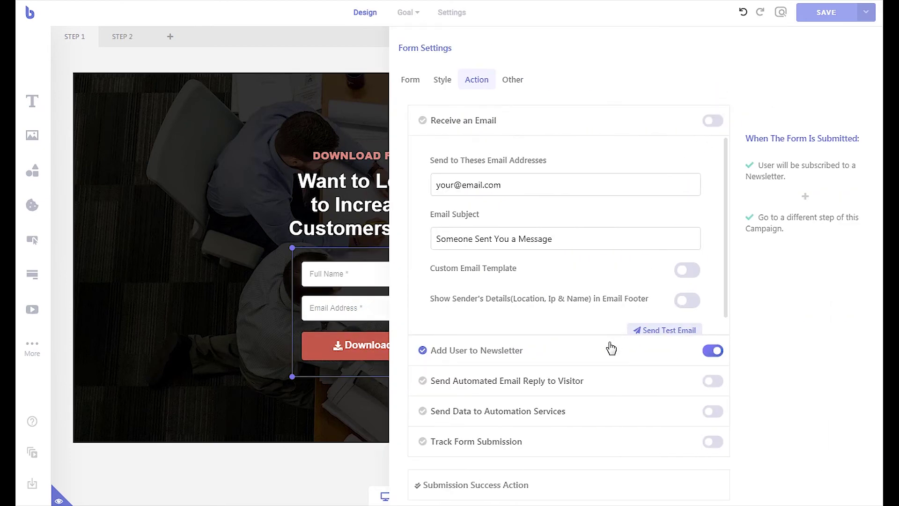
click(583, 384)
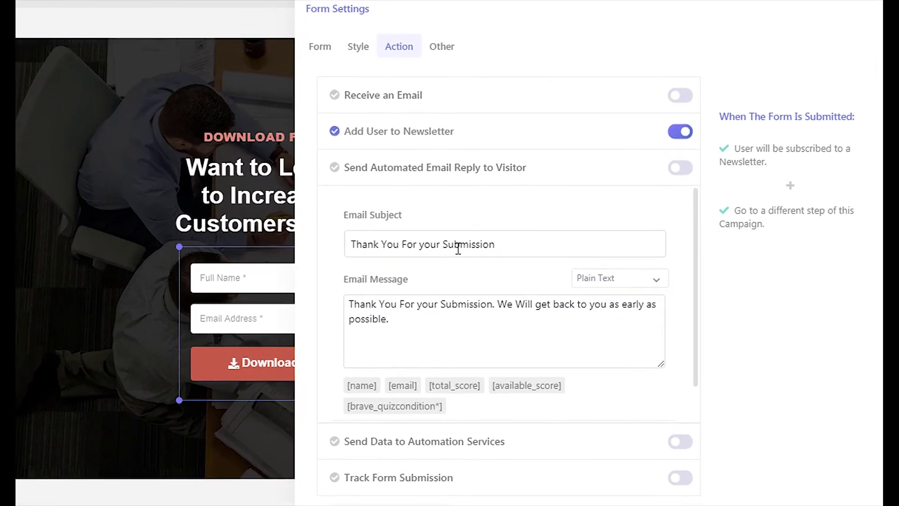
triple_click(525, 250)
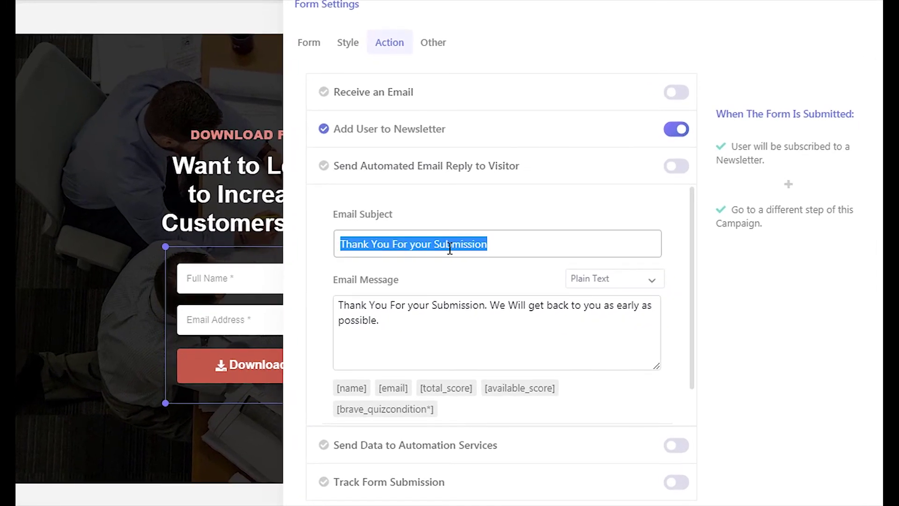
text(E-book DOwn)
key(BackSpace)
key(BackSpace)
key(BackSpace)
text(o)
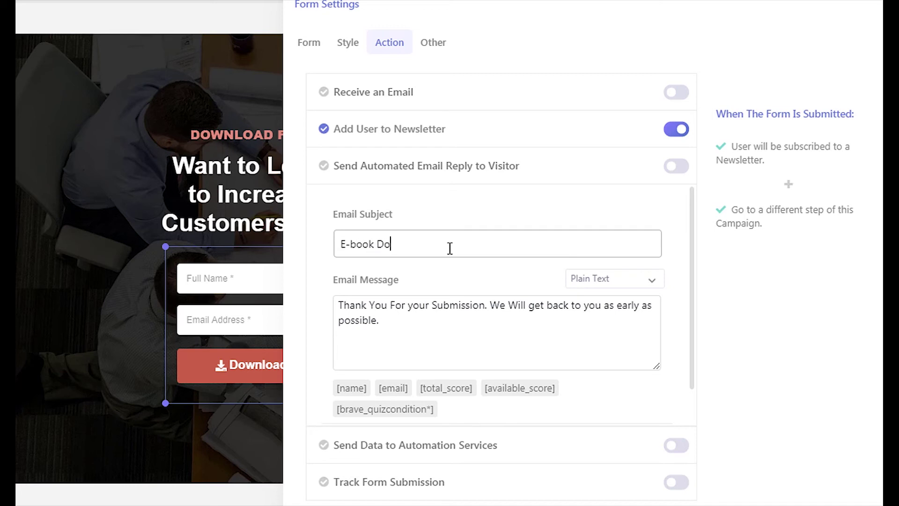
text(wnload)
Step: Write a message thanking newsletter subscribers, followed by the pasted e-book download link
triple_click(560, 343)
key(BackSpace)
text(Hi,  )
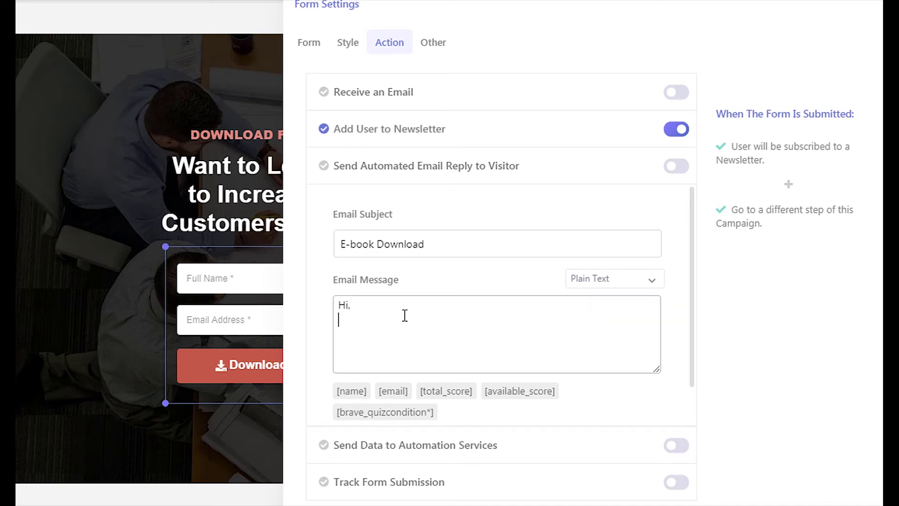
text(This is David. Thanks for )
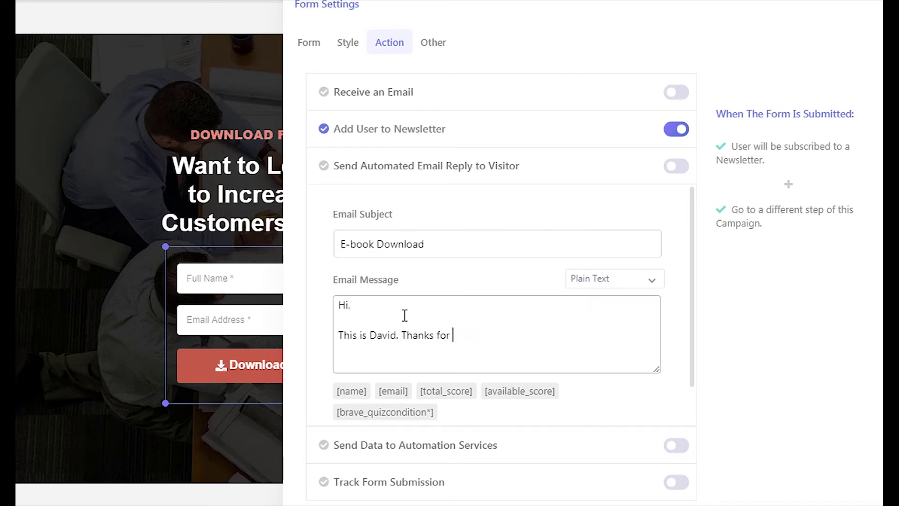
text(Subscribing to our Newsletter.)
key(Return)
key(Return)
text(Yo)
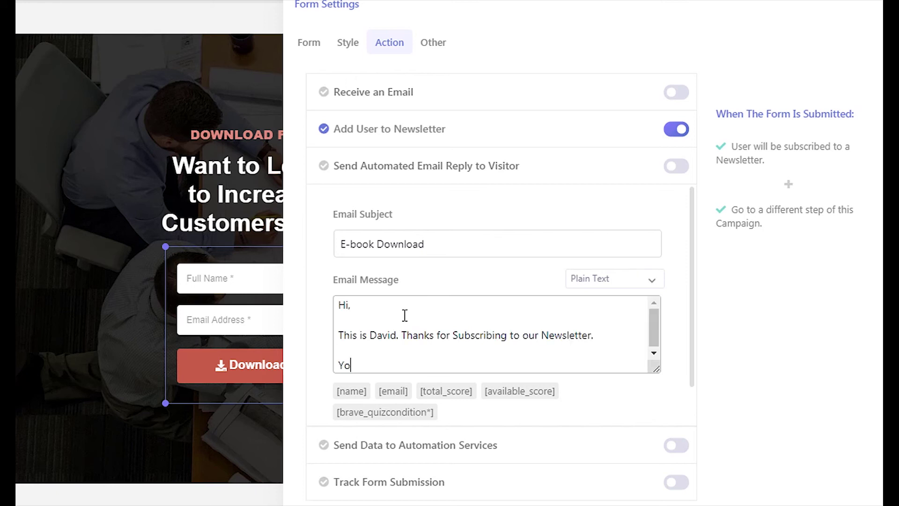
text(u can download the e-book fr)
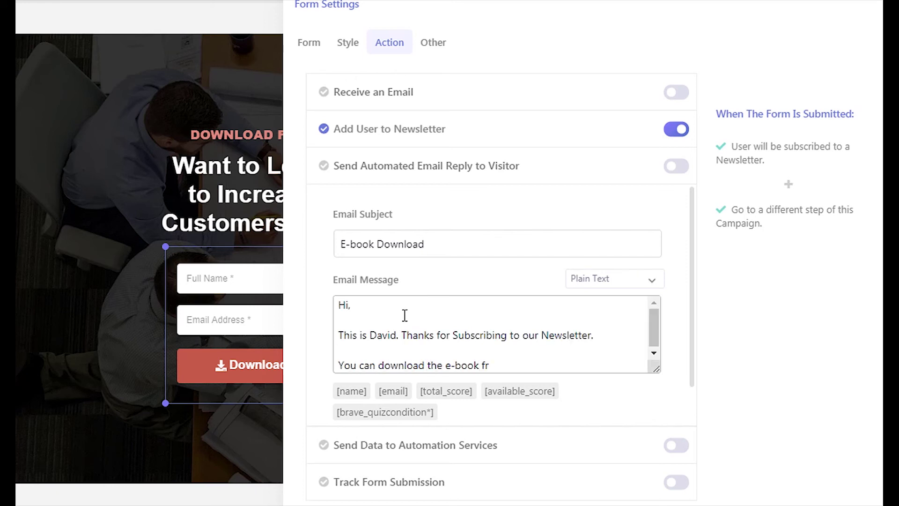
key(BackSpace)
key(BackSpace)
text(by clicking the link below:)
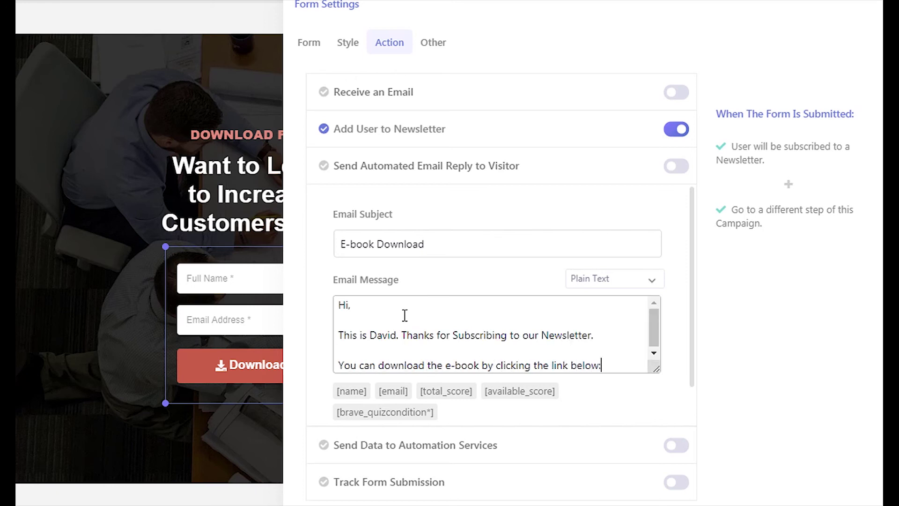
key(Return)
text(https://mywebsite.com/wp-content/uploads/2021/01/The-Complete-Email-Automation-Guide-2019.pdf)
Step: Enlarge the message box and end the message with 'Regards' and the sender's name
drag(657, 370, 654, 406)
key(Return)
key(Return)
text(Regards)
key(Return)
text(D)
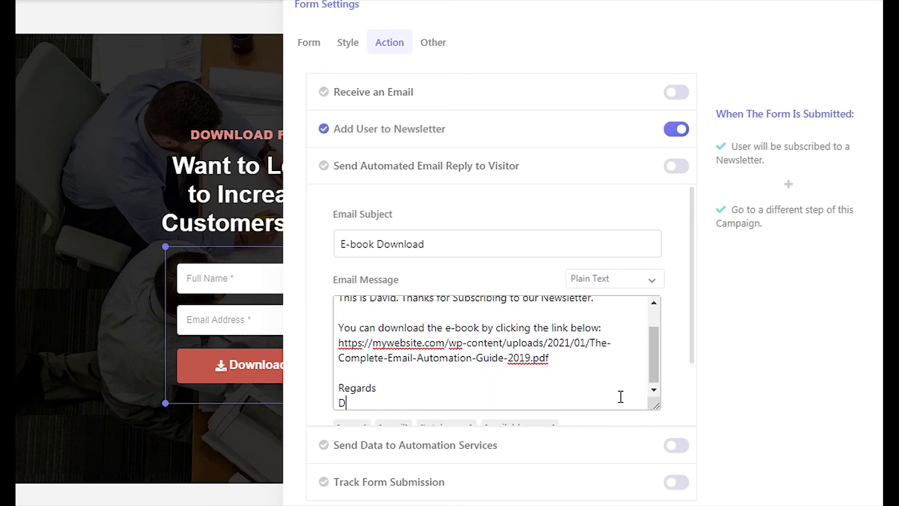
text(avid Doe)
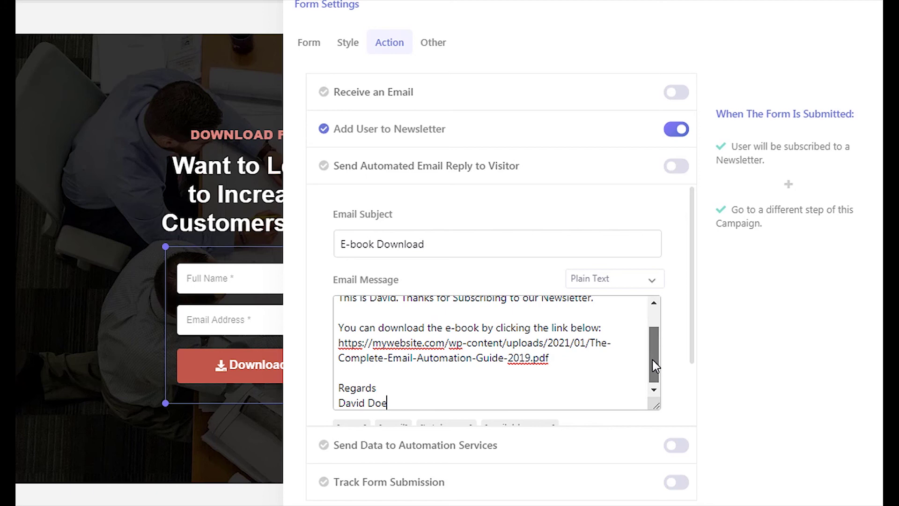
scroll(654, 327, up, 1)
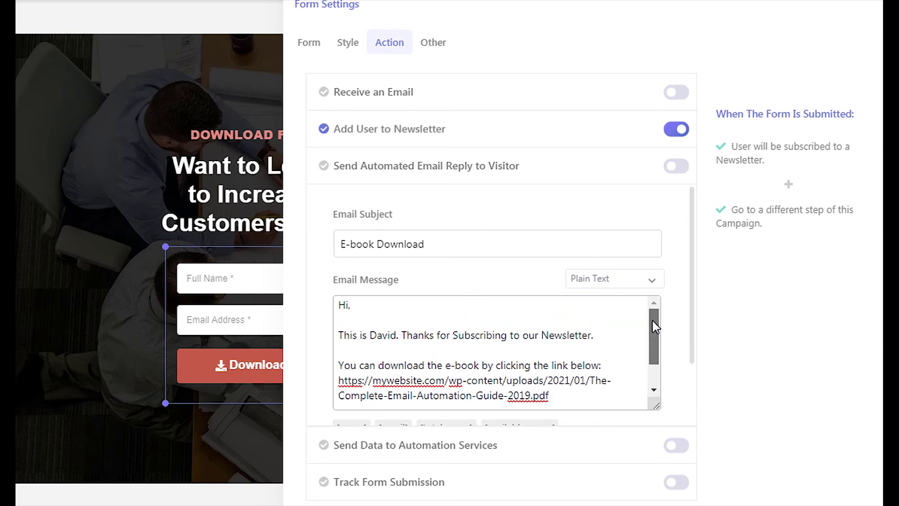
Step: Turn on Send Automated Email Reply to Visitor and save the popup
click(678, 170)
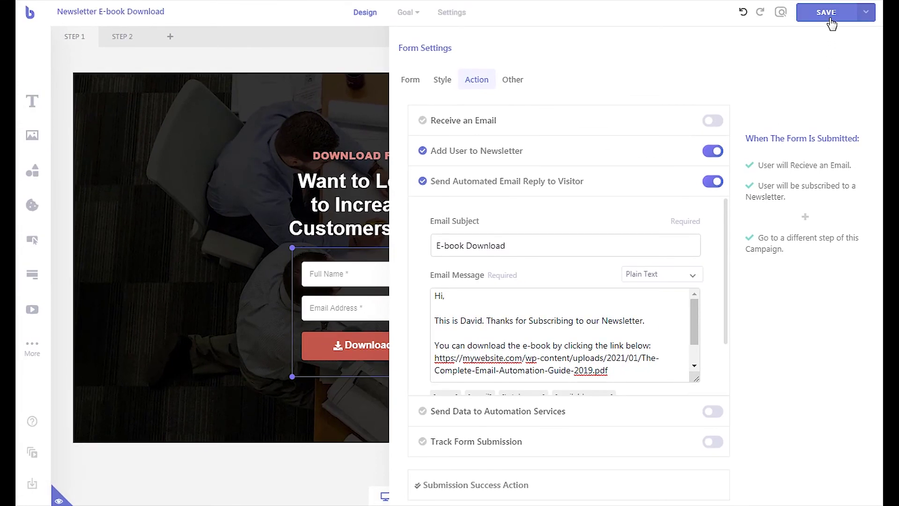
click(832, 24)
click(353, 31)
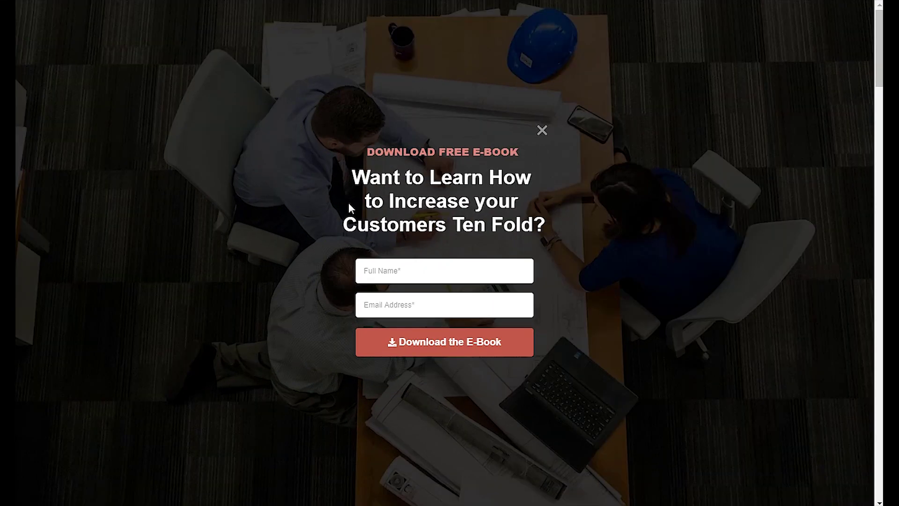
Step: On the live popup, fill the name and e-mail from saved suggestions and submit
click(389, 271)
click(389, 300)
click(399, 304)
click(399, 333)
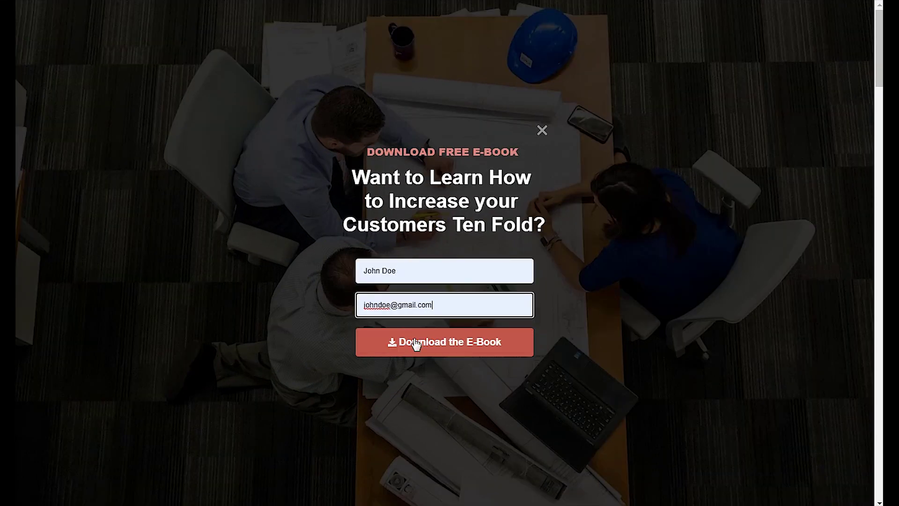